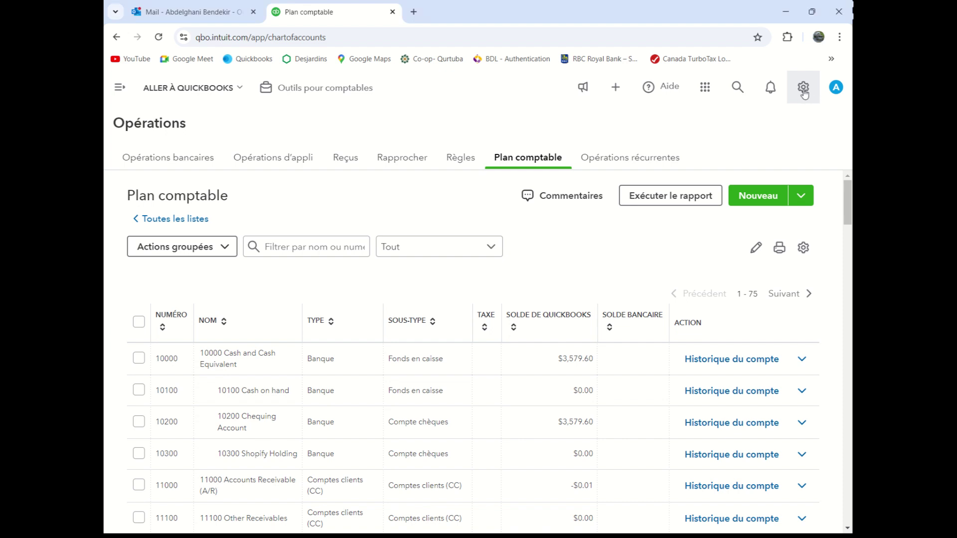
# - Open the Receipts sales receipt style from the custom form styles list for editing
pyautogui.click(803, 89)
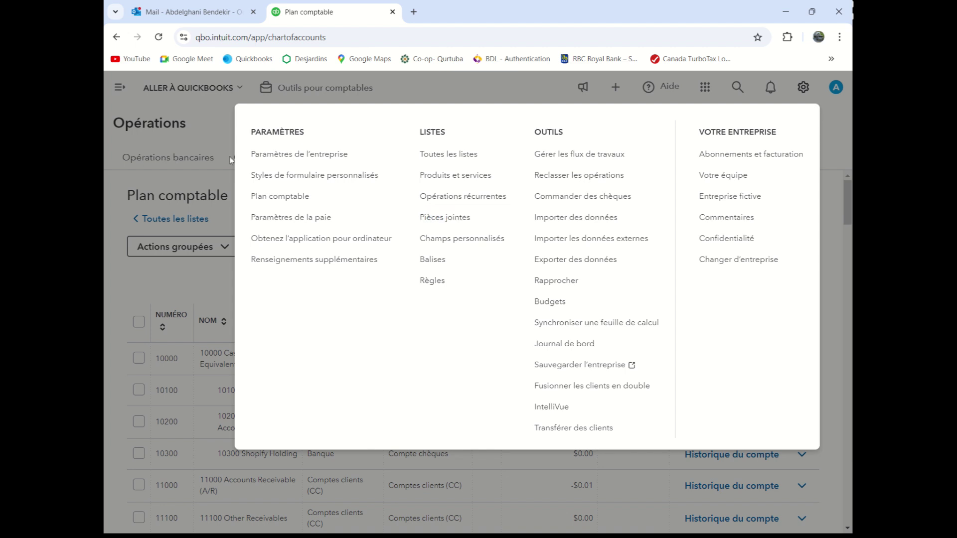
pyautogui.click(325, 176)
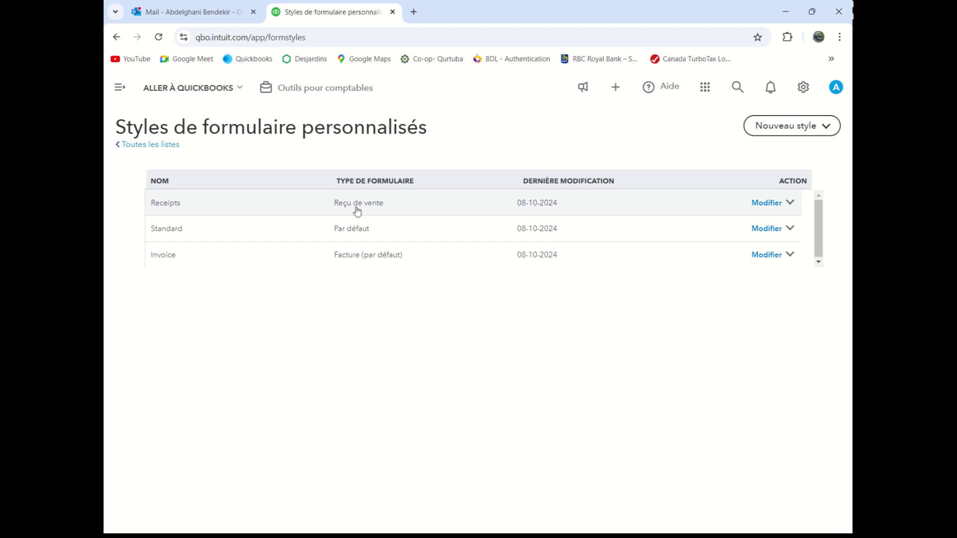
pyautogui.click(766, 202)
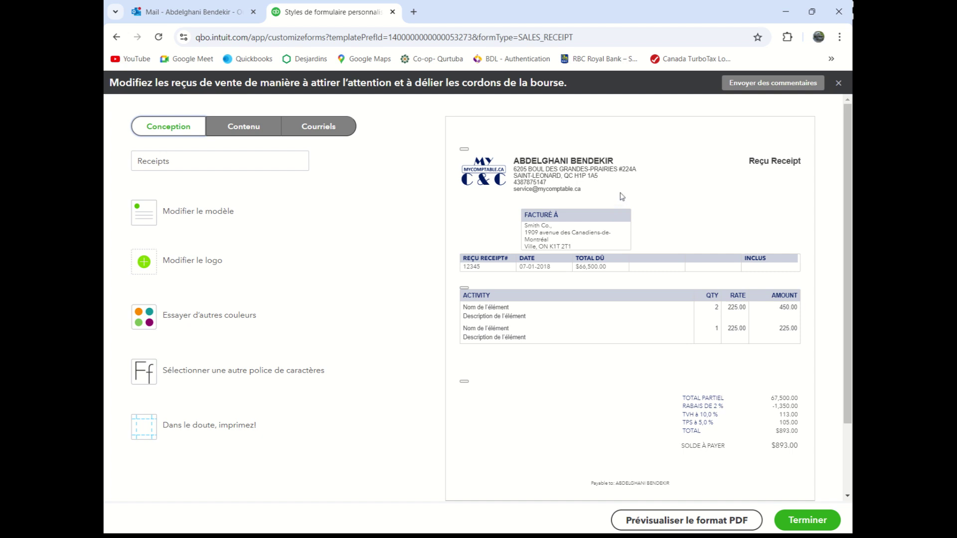
pyautogui.scroll(-2, 623, 208)
pyautogui.scroll(2, 622, 208)
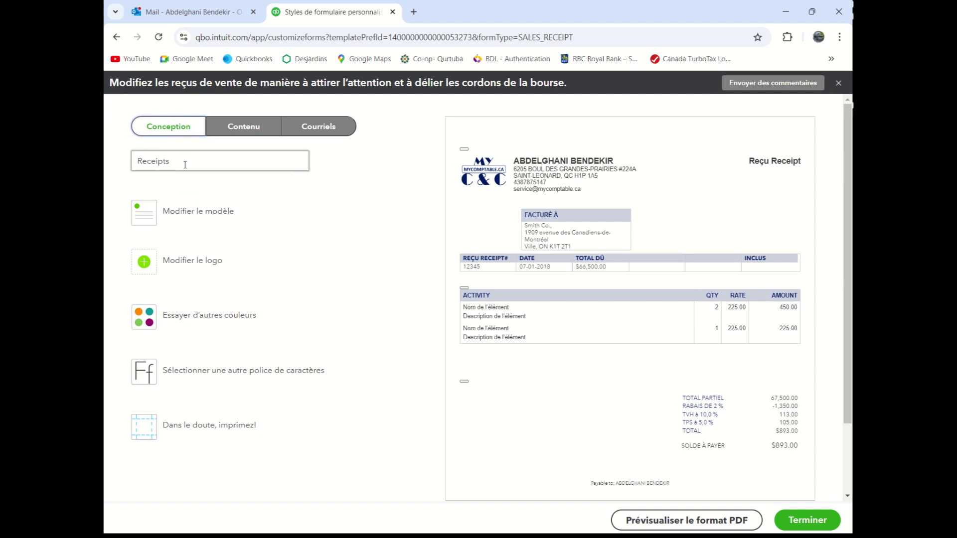
# - Try the Agréable classique, Frais, Gras, Moderne and Nouveau style Agréable templates on the sales receipt
pyautogui.click(189, 216)
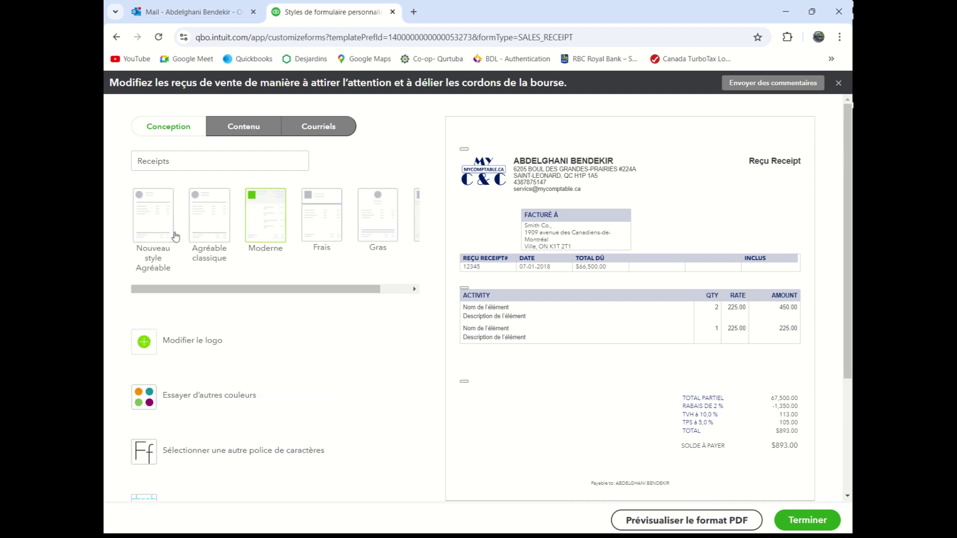
pyautogui.click(222, 227)
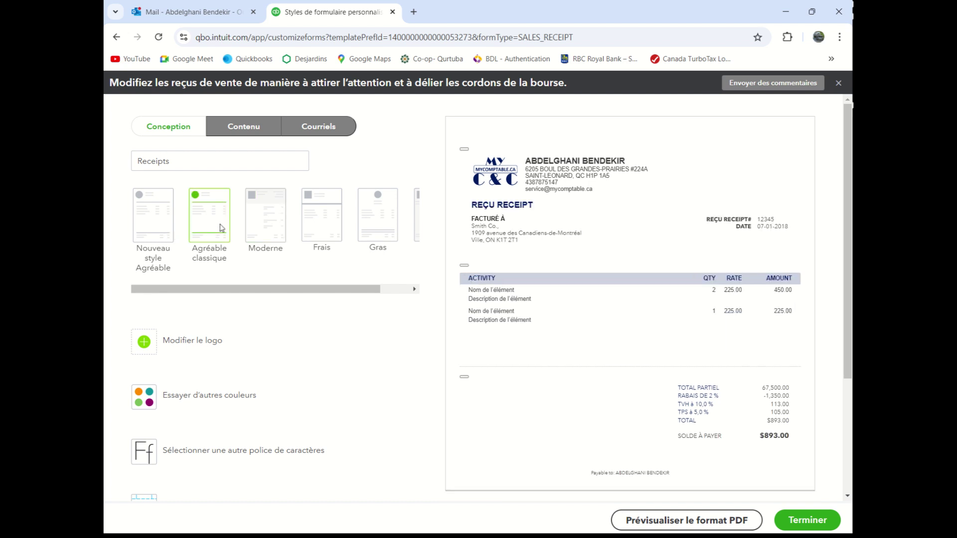
pyautogui.click(327, 222)
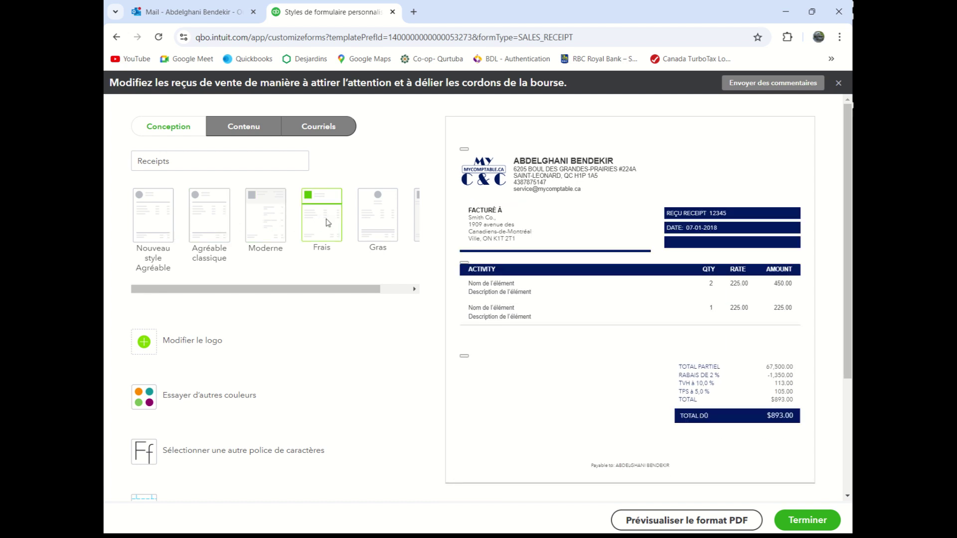
pyautogui.click(374, 220)
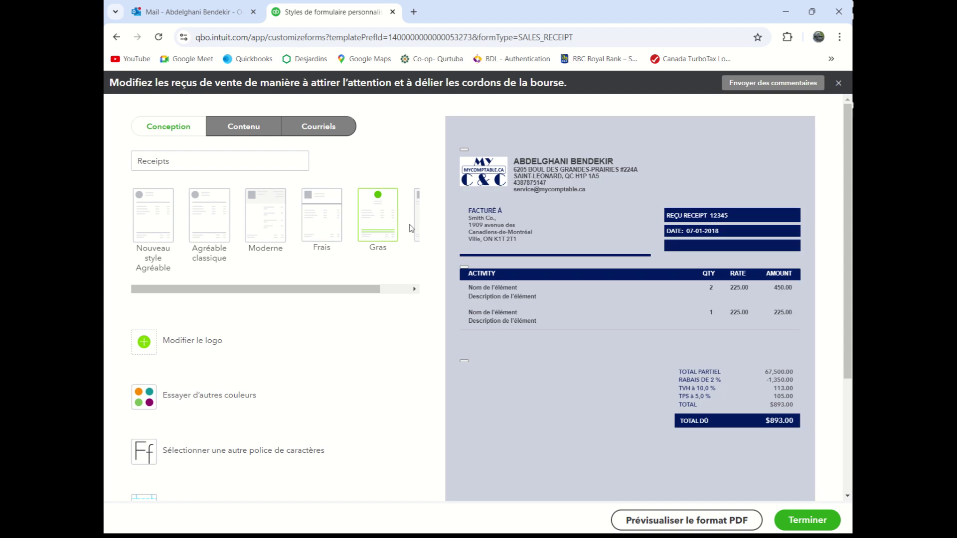
pyautogui.click(254, 240)
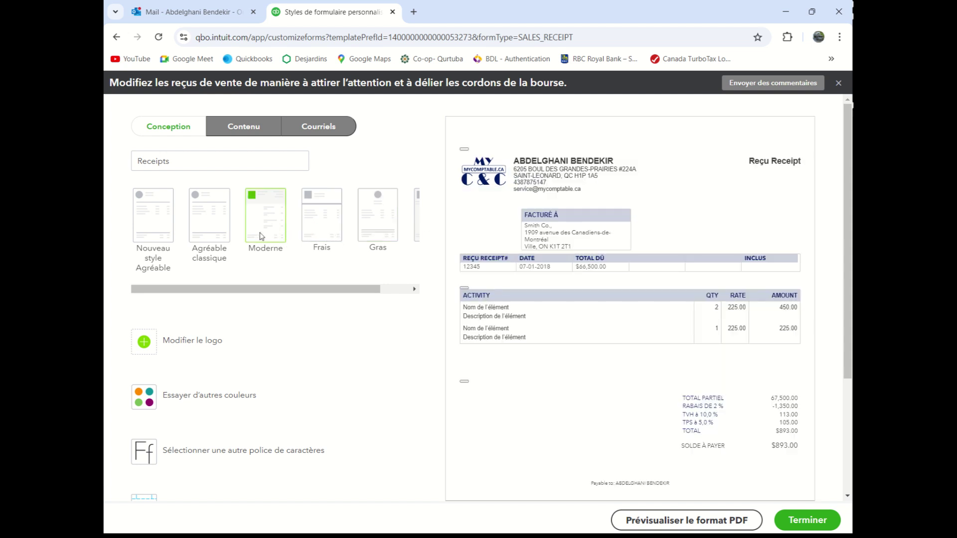
pyautogui.click(223, 250)
pyautogui.click(153, 245)
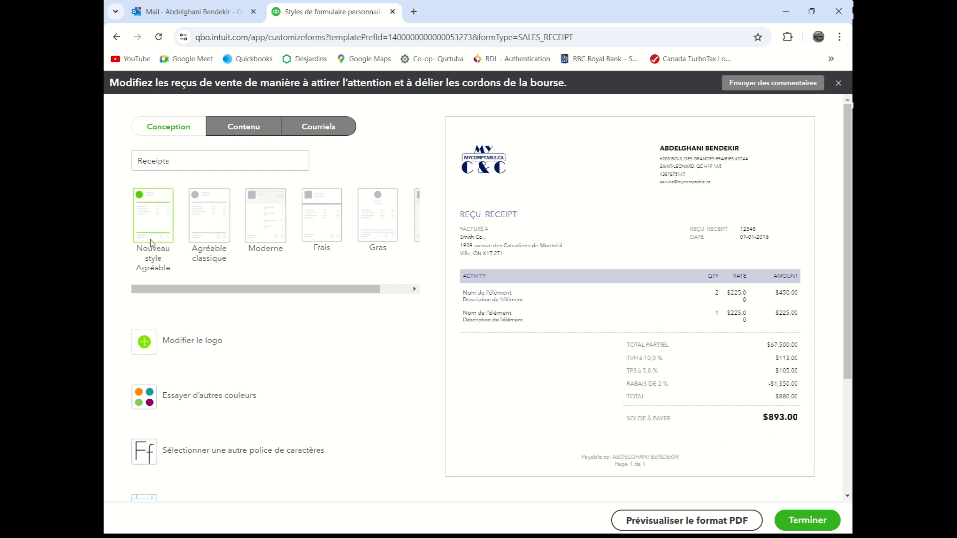
# - Set the receipt template to Moderne and accept the template change
pyautogui.click(262, 220)
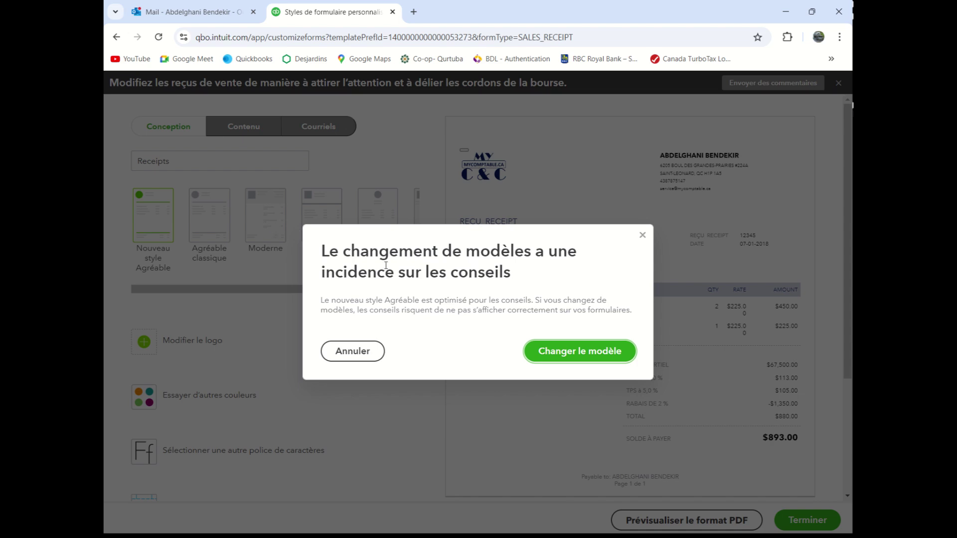
pyautogui.click(374, 352)
pyautogui.click(279, 228)
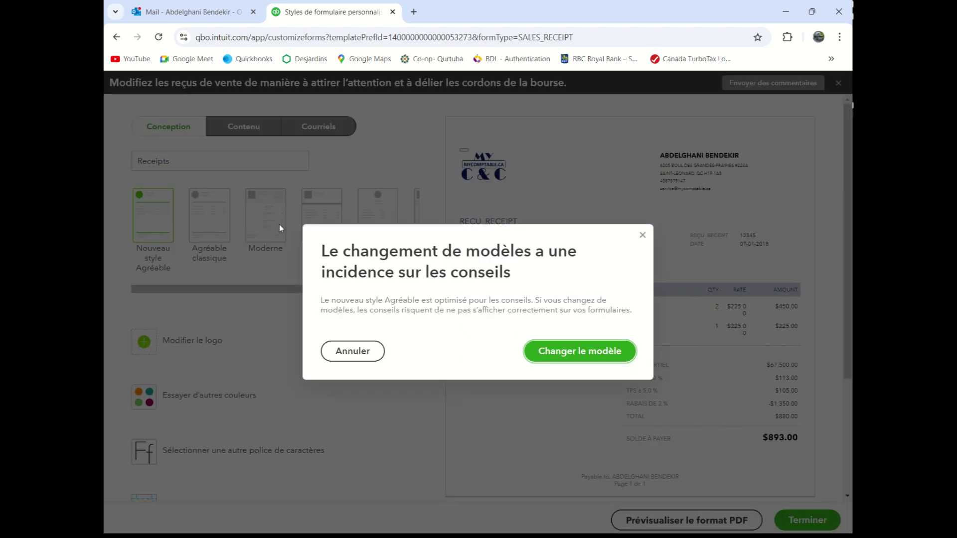
pyautogui.click(566, 357)
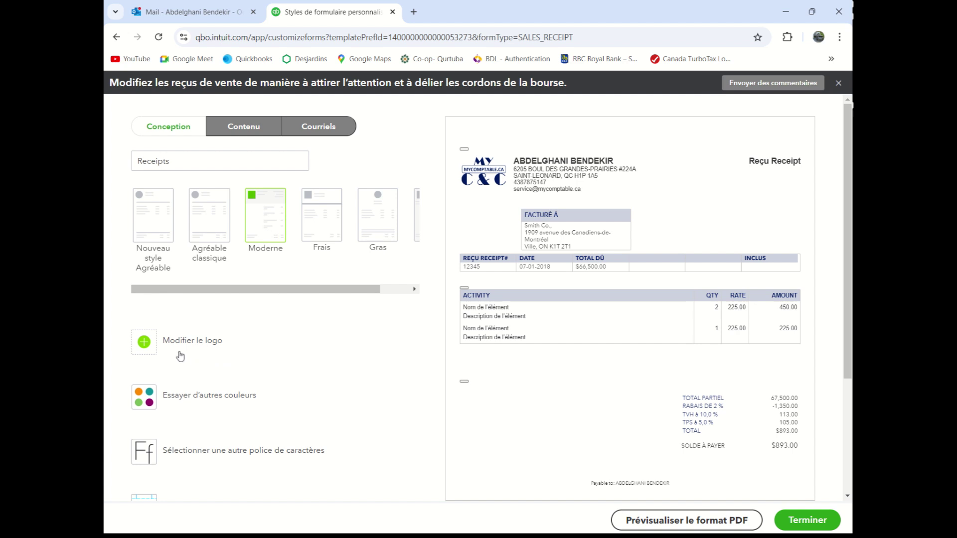
# - Try the M and L logo sizes on the receipt and return the logo to size S
pyautogui.scroll(-1, 173, 345)
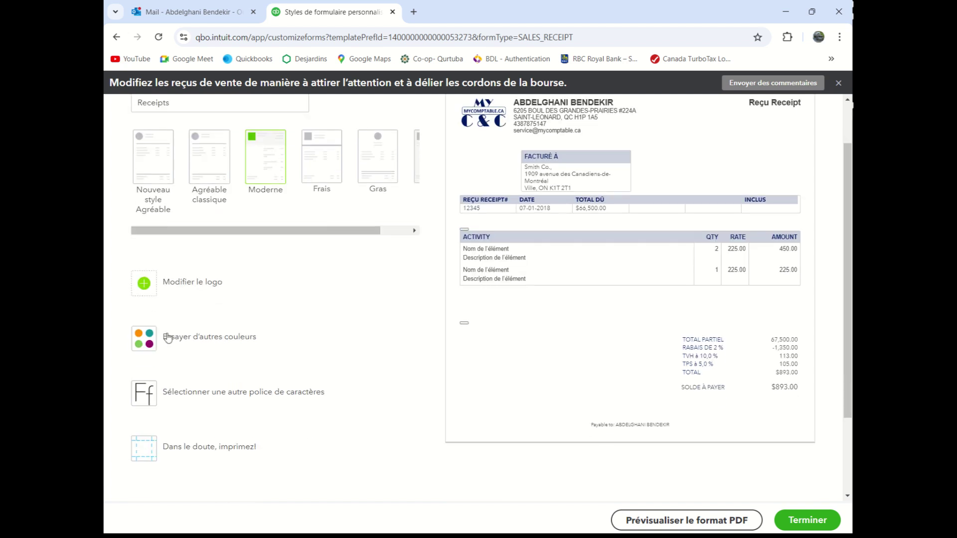
pyautogui.click(172, 284)
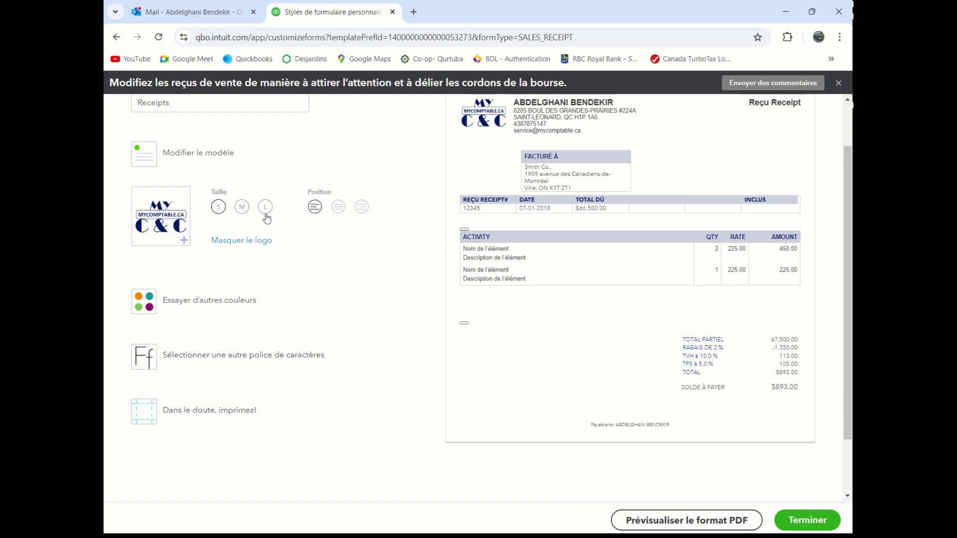
pyautogui.scroll(2, 239, 228)
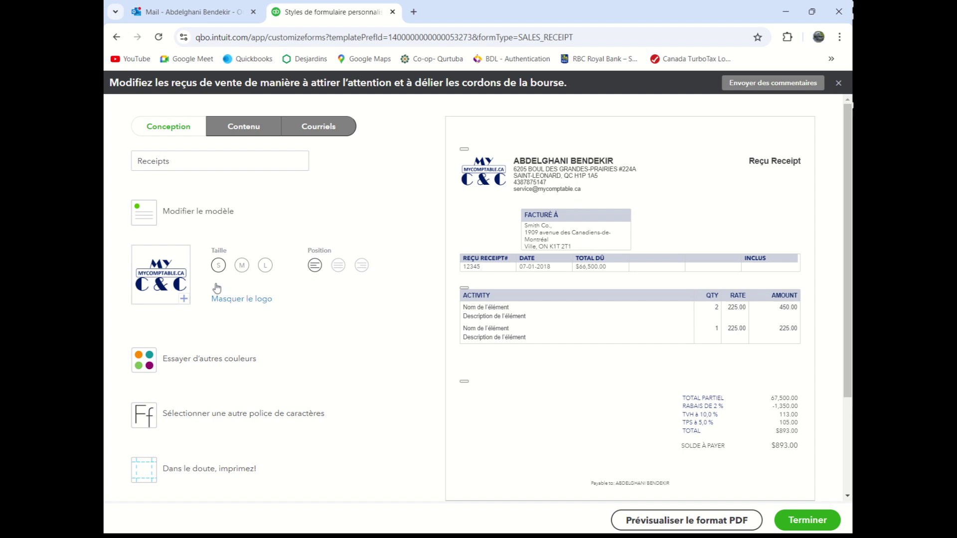
pyautogui.click(242, 266)
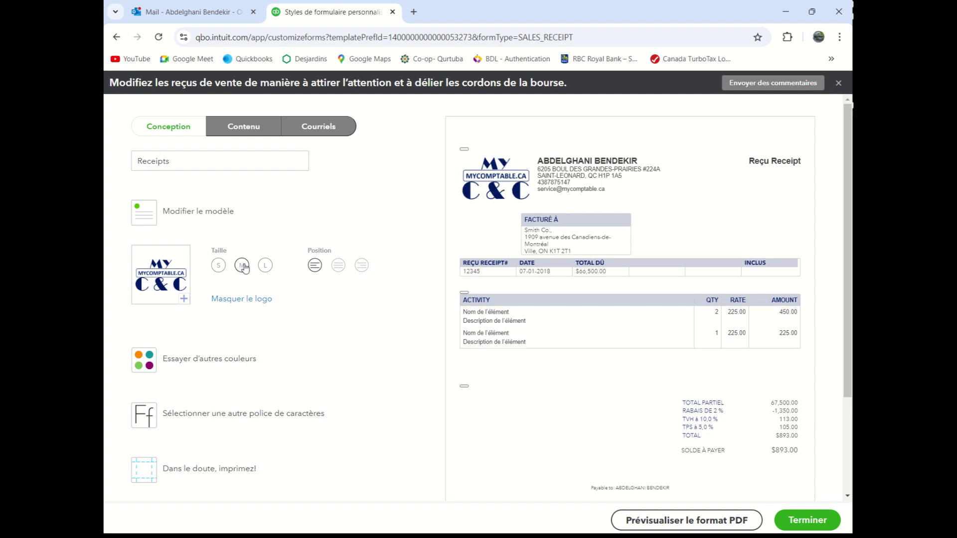
pyautogui.click(266, 266)
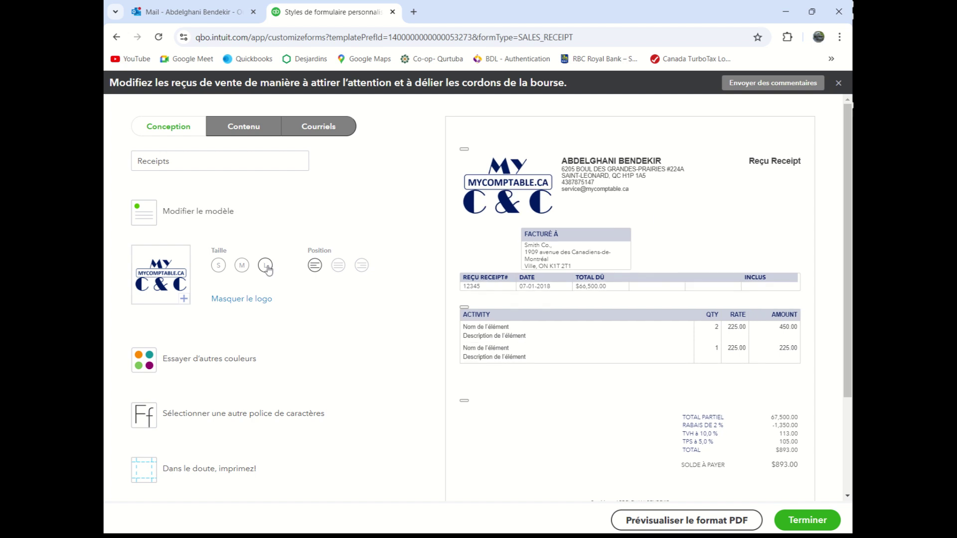
pyautogui.click(219, 272)
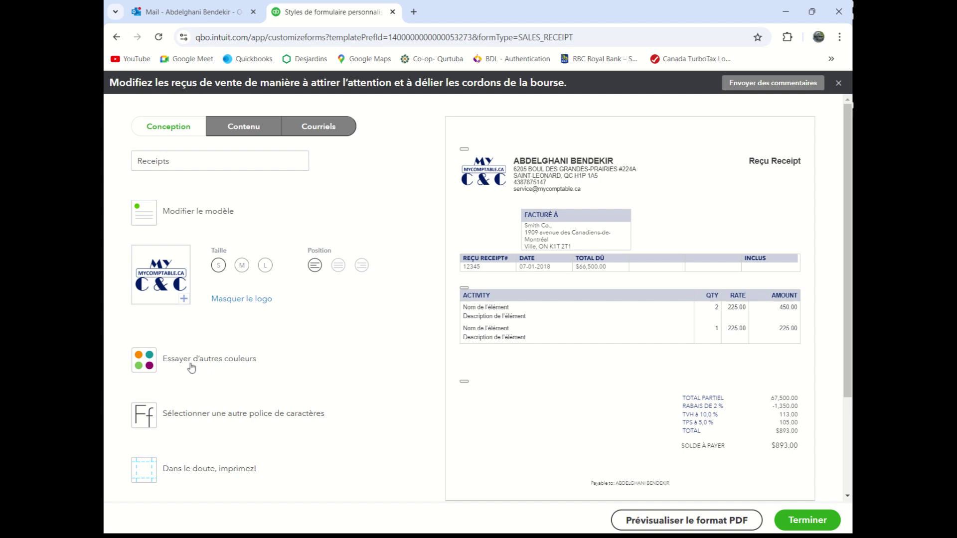
# - Examine the receipt design's colour palette, font choices and page margin settings
pyautogui.scroll(-1, 199, 356)
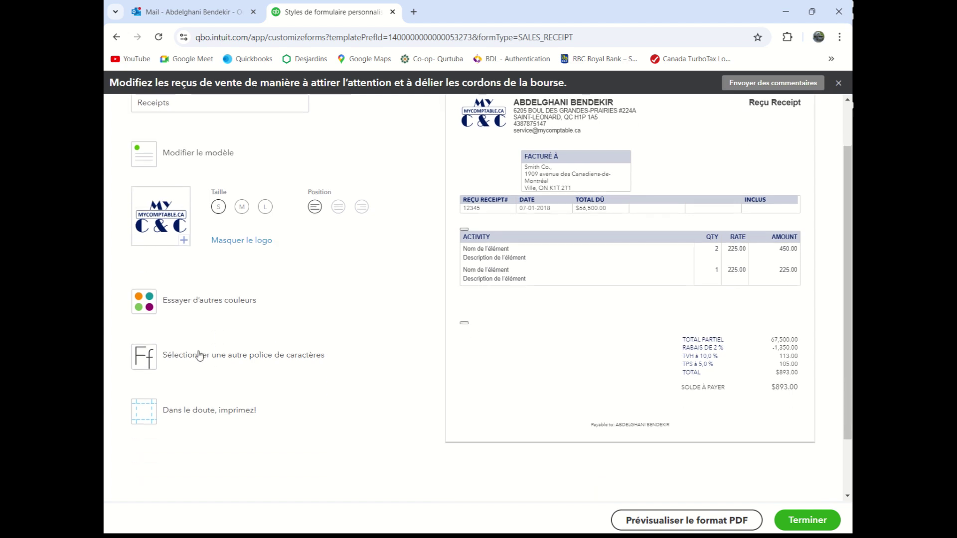
pyautogui.click(177, 302)
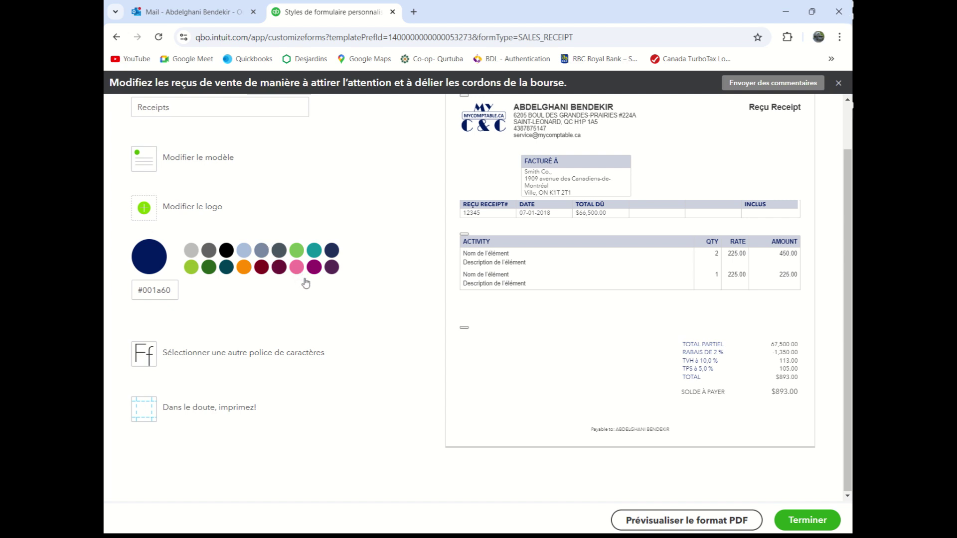
pyautogui.click(193, 354)
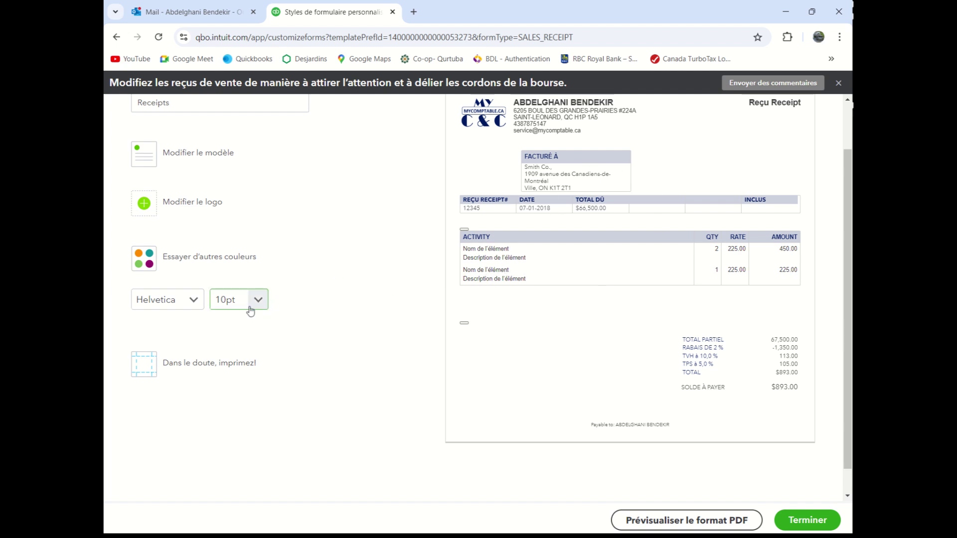
pyautogui.click(193, 302)
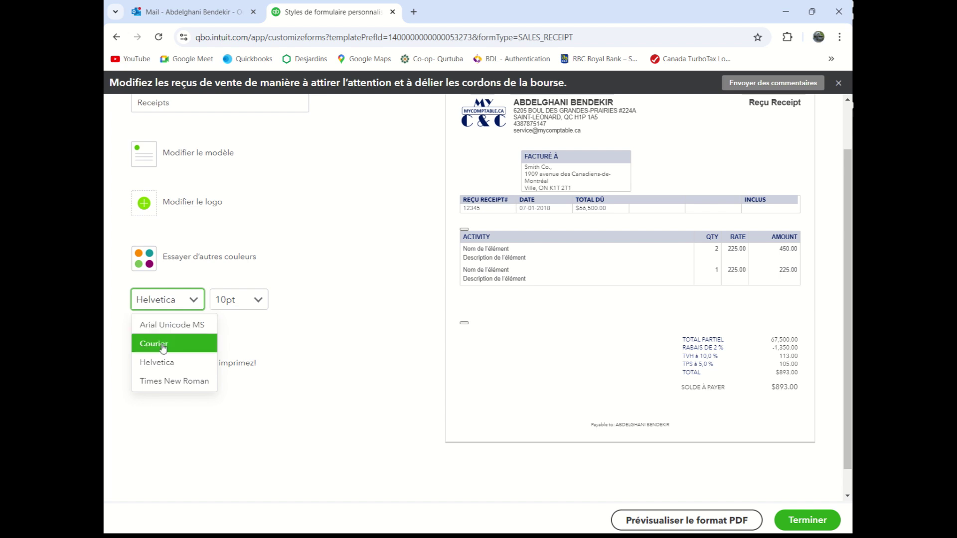
pyautogui.click(278, 339)
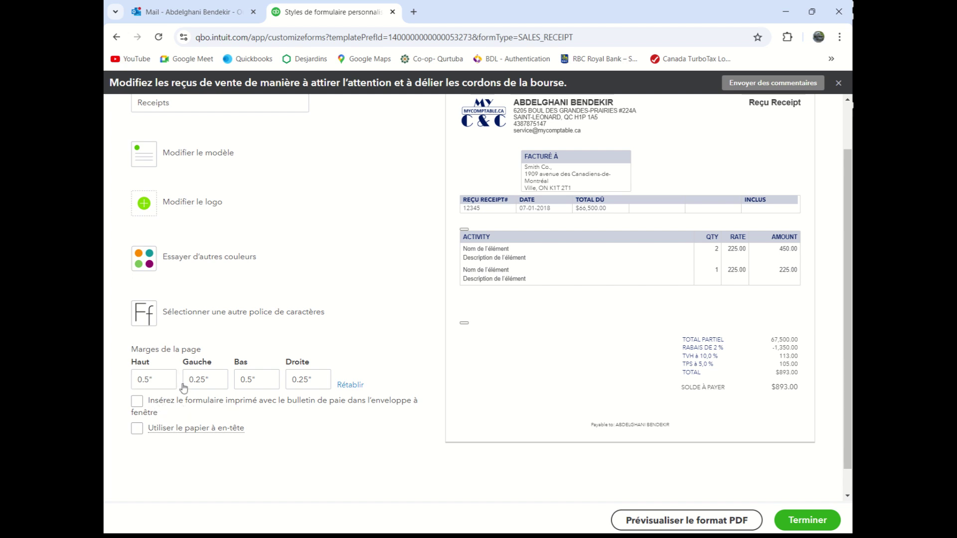
pyautogui.scroll(-1, 184, 388)
pyautogui.scroll(3, 185, 388)
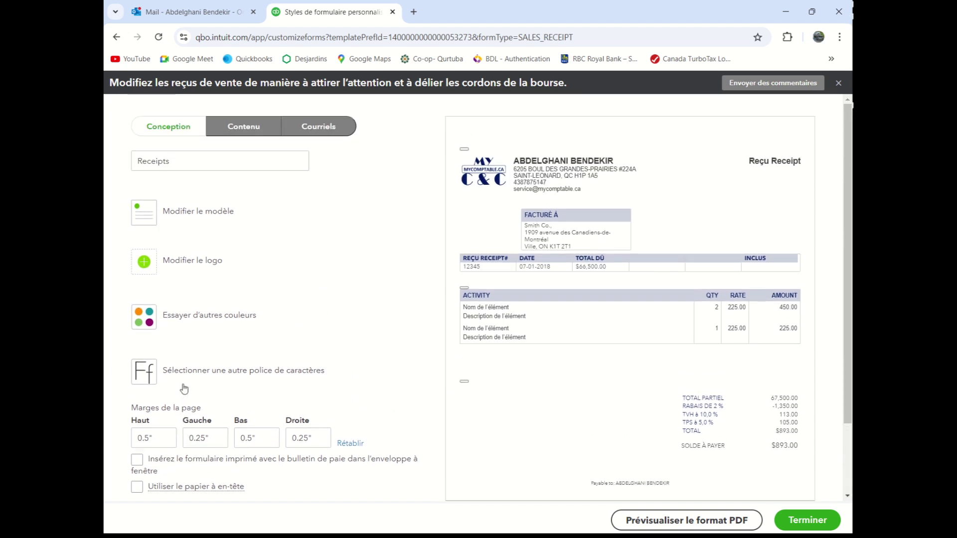
# - Open the header section of the receipt's content for editing
pyautogui.click(236, 130)
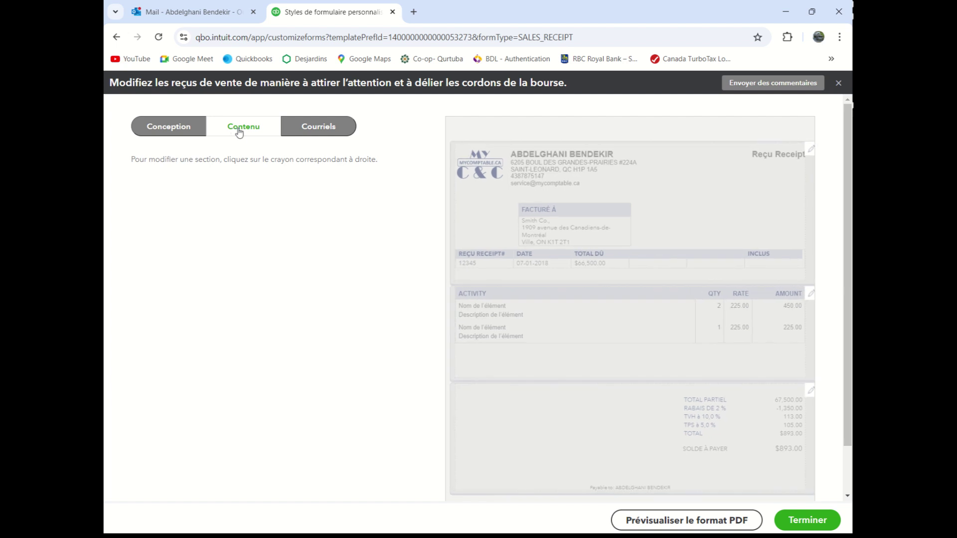
pyautogui.scroll(-1, 727, 271)
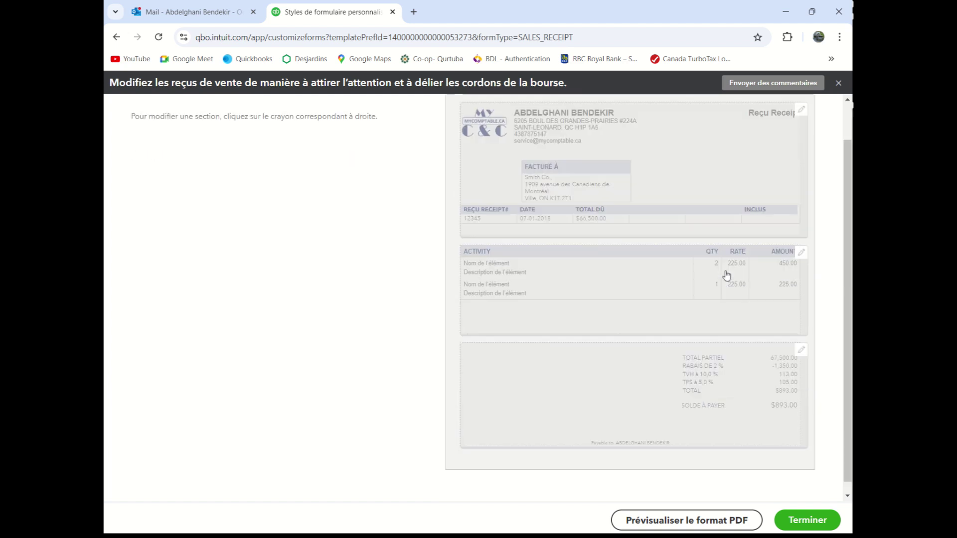
pyautogui.scroll(1, 726, 275)
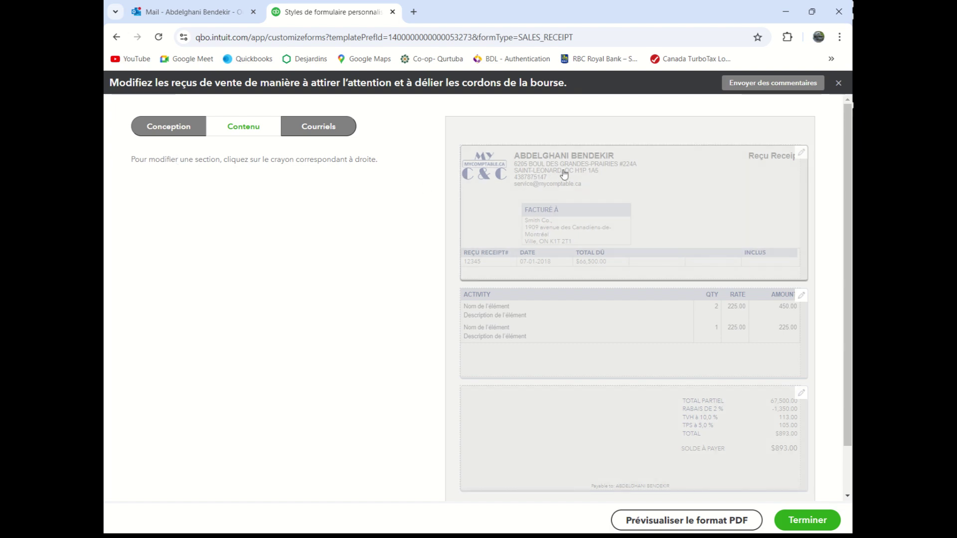
pyautogui.click(592, 190)
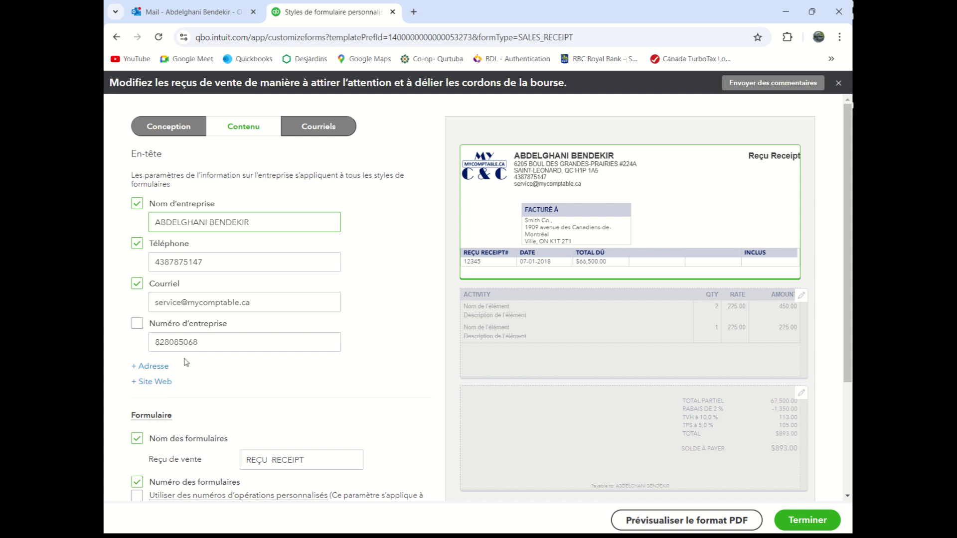
# - Examine the header's company details, sales receipt form name, numbering and display options against the preview
pyautogui.scroll(-3, 210, 334)
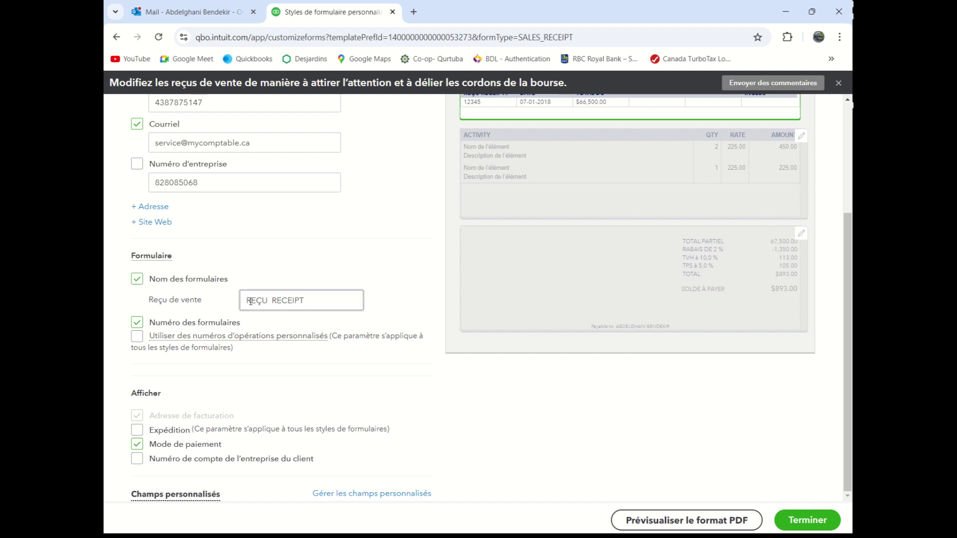
pyautogui.moveTo(246, 299); pyautogui.dragTo(307, 300)
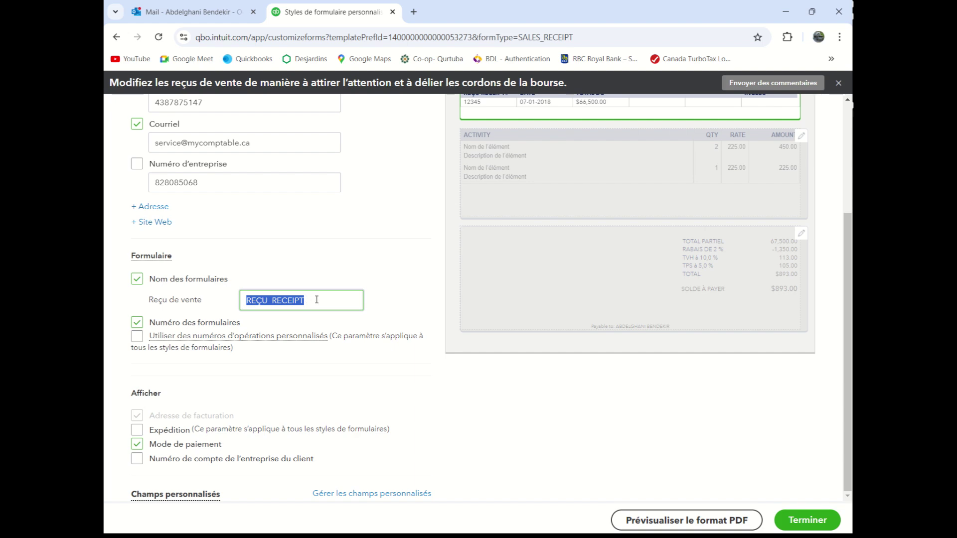
pyautogui.scroll(3, 320, 301)
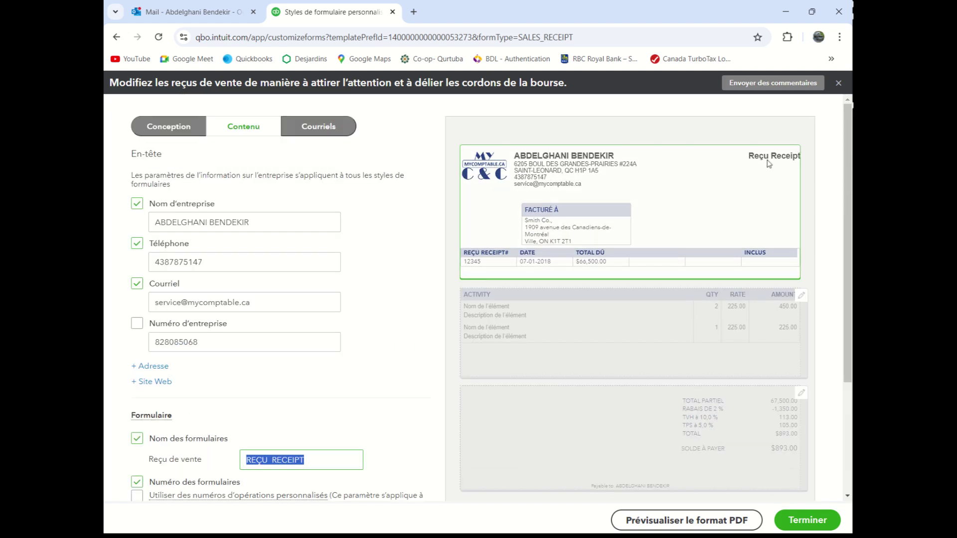
pyautogui.scroll(-3, 364, 369)
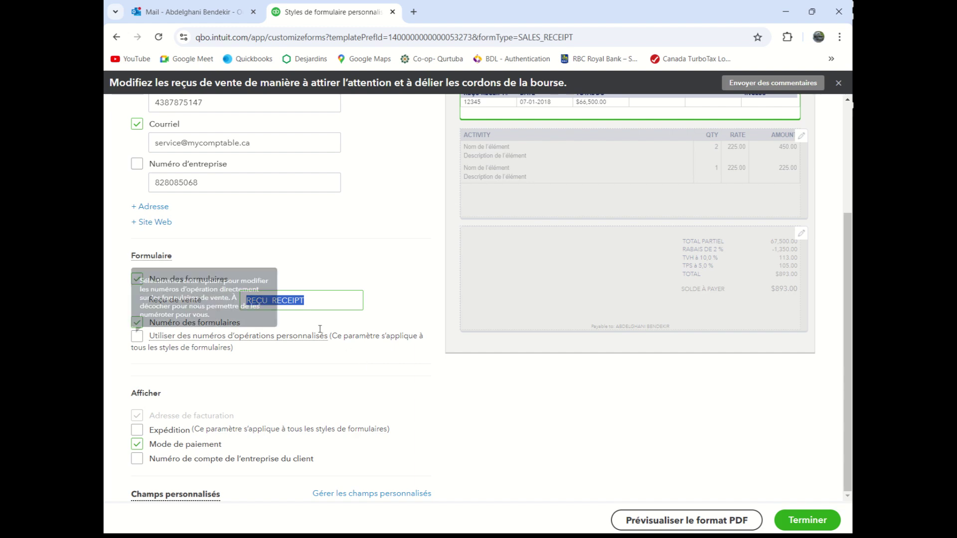
pyautogui.scroll(1, 348, 324)
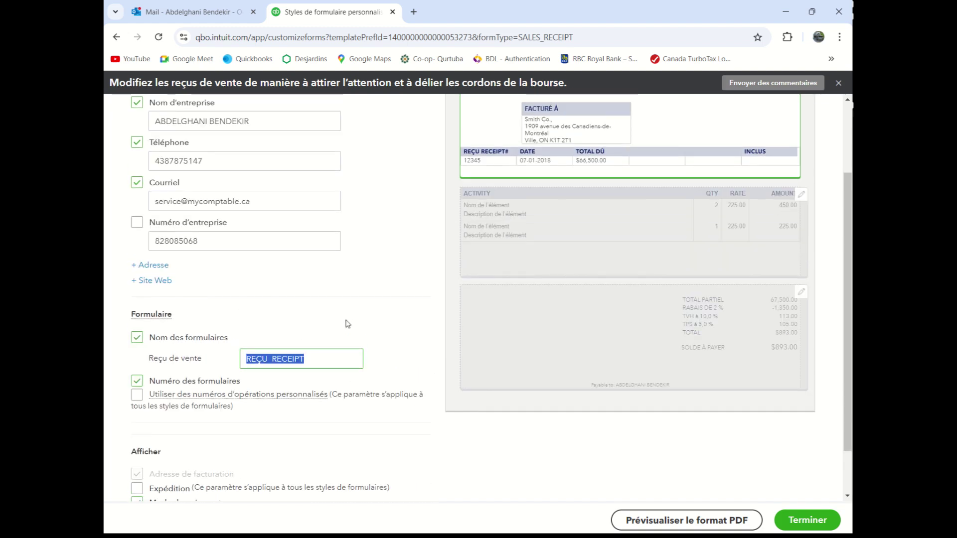
pyautogui.scroll(1, 348, 324)
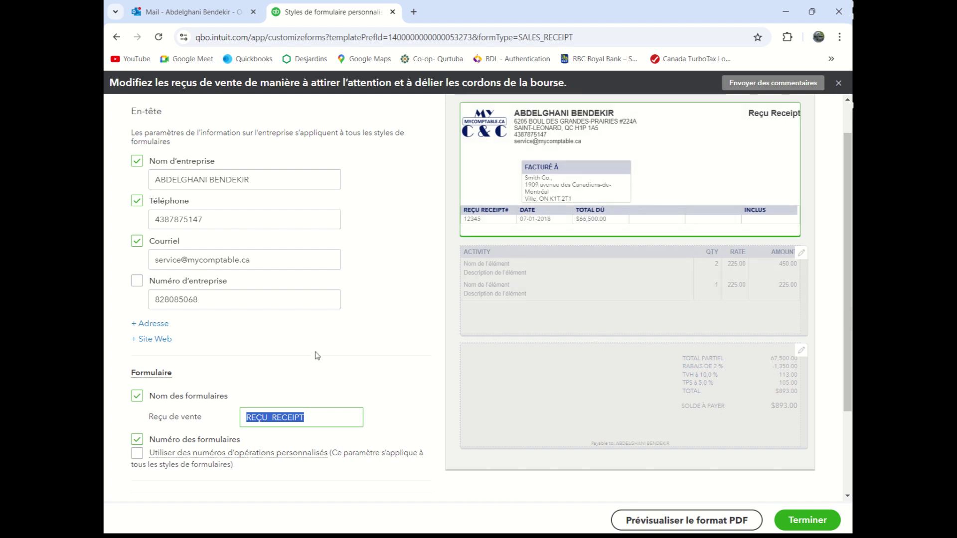
# - Examine the form number, billing address, shipping, payment method and customer account number options against the receipt preview
pyautogui.scroll(-2, 316, 356)
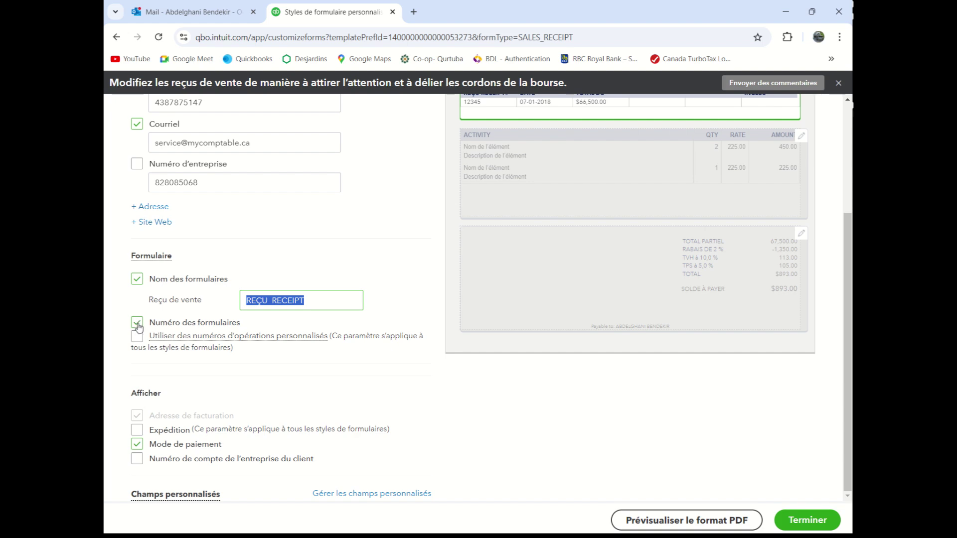
pyautogui.moveTo(210, 335)
pyautogui.scroll(4, 526, 313)
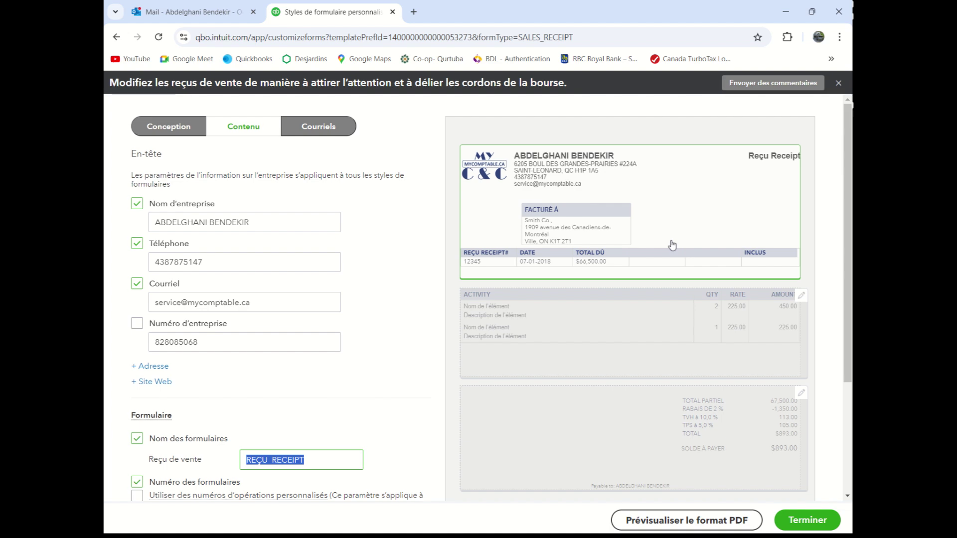
pyautogui.scroll(-1, 677, 232)
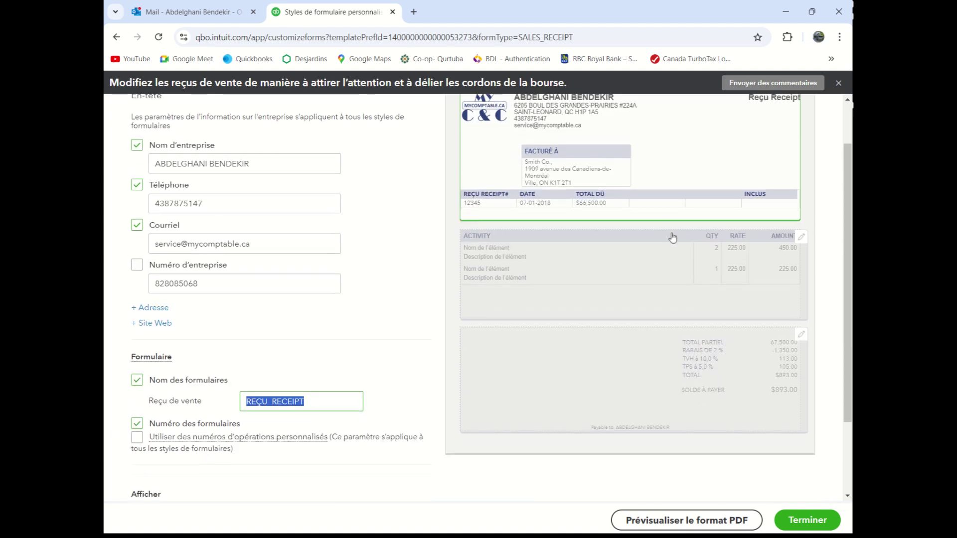
pyautogui.scroll(-2, 671, 238)
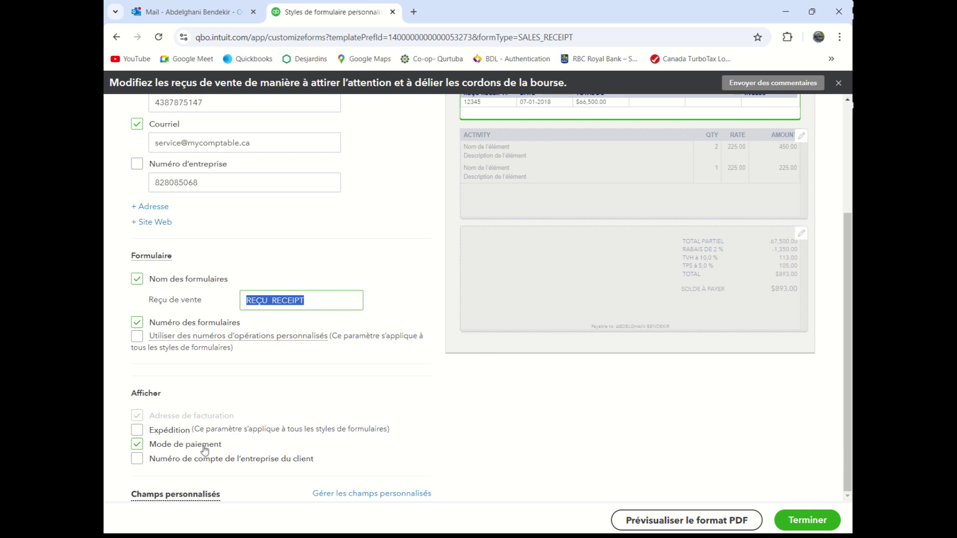
pyautogui.scroll(1, 204, 450)
pyautogui.scroll(-1, 205, 450)
pyautogui.scroll(3, 204, 451)
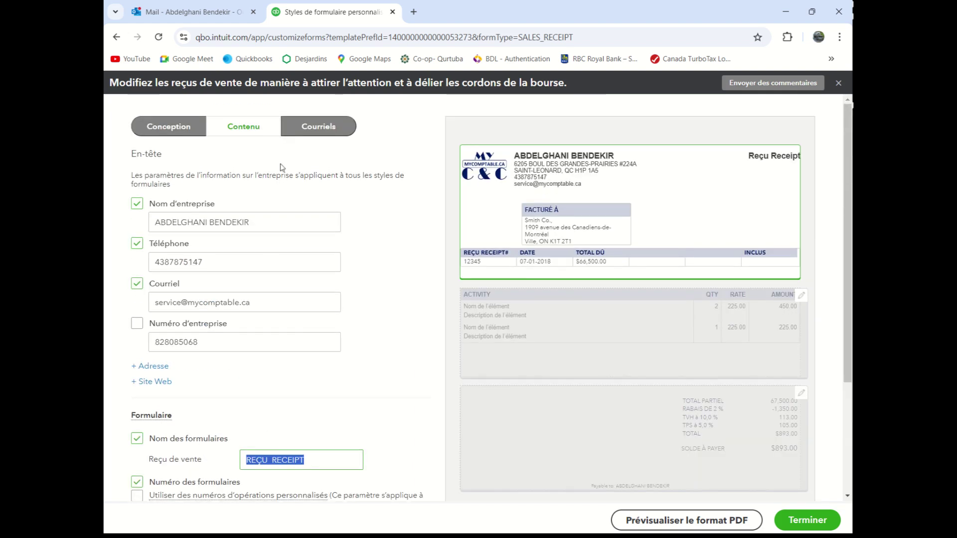
# - Open the receipt's email settings and examine the detail level, PDF attachment option and each part of the subject line
pyautogui.click(313, 131)
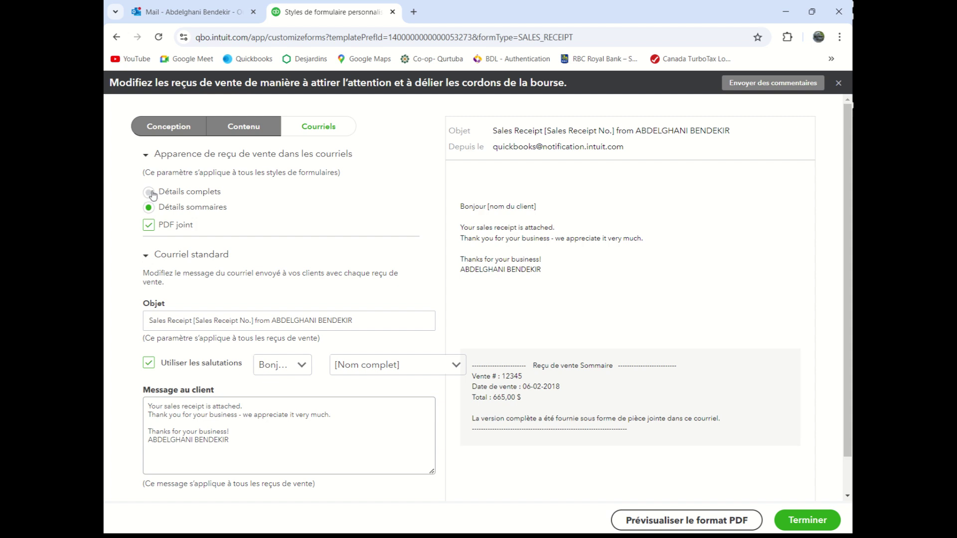
pyautogui.scroll(-1, 187, 212)
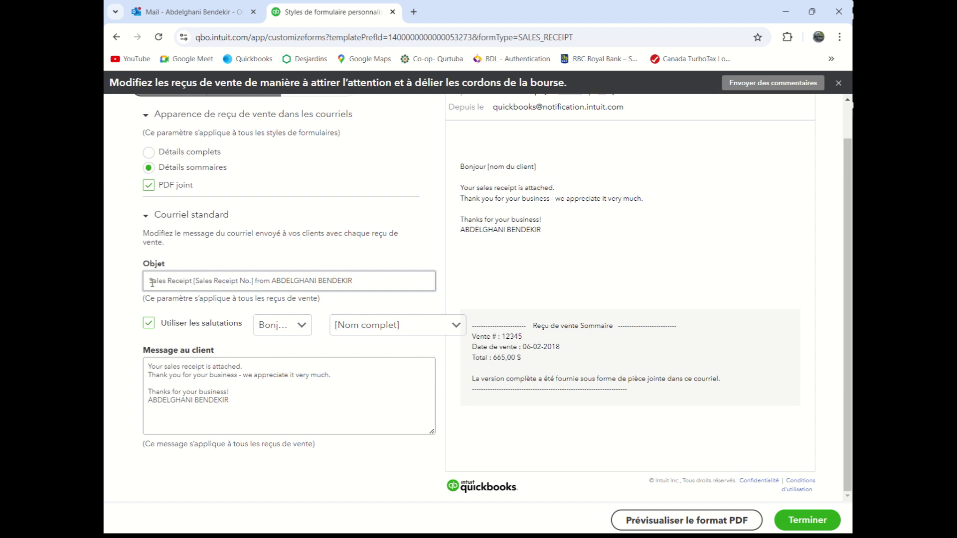
pyautogui.moveTo(151, 282); pyautogui.dragTo(194, 280)
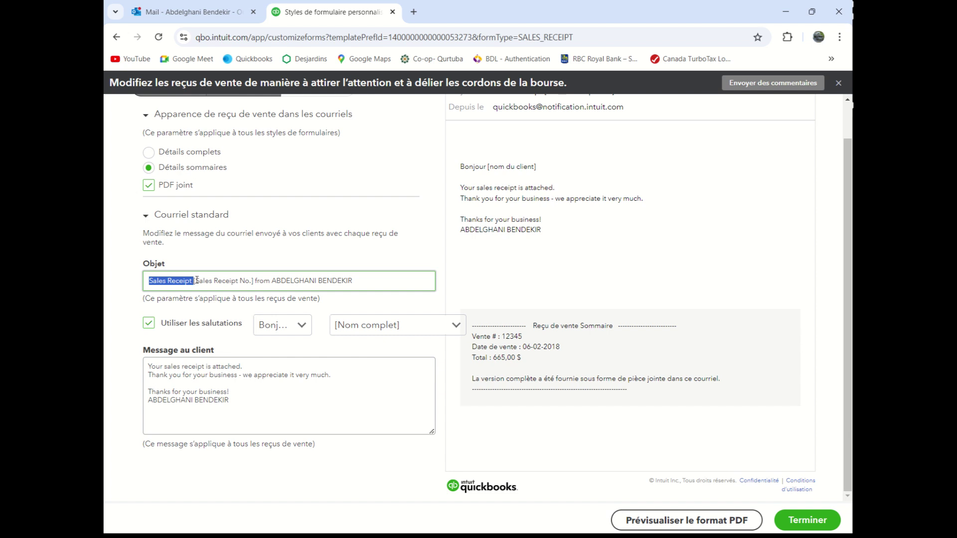
pyautogui.moveTo(199, 280); pyautogui.dragTo(251, 281)
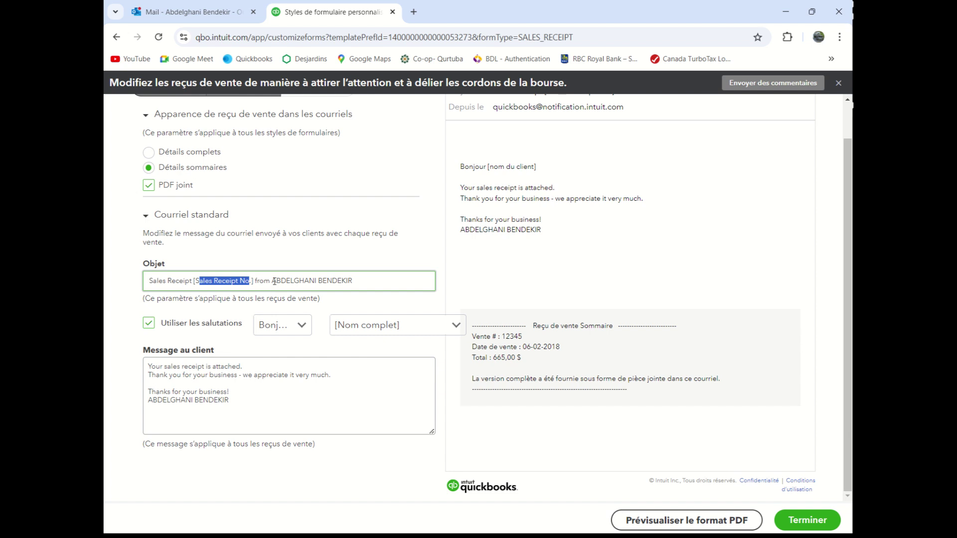
pyautogui.moveTo(270, 281); pyautogui.dragTo(360, 285)
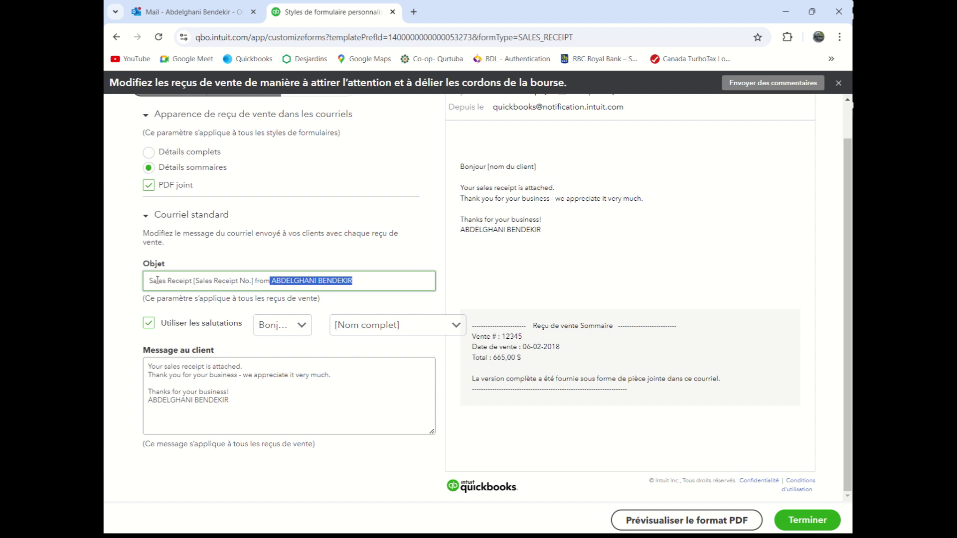
pyautogui.moveTo(156, 281); pyautogui.dragTo(371, 281)
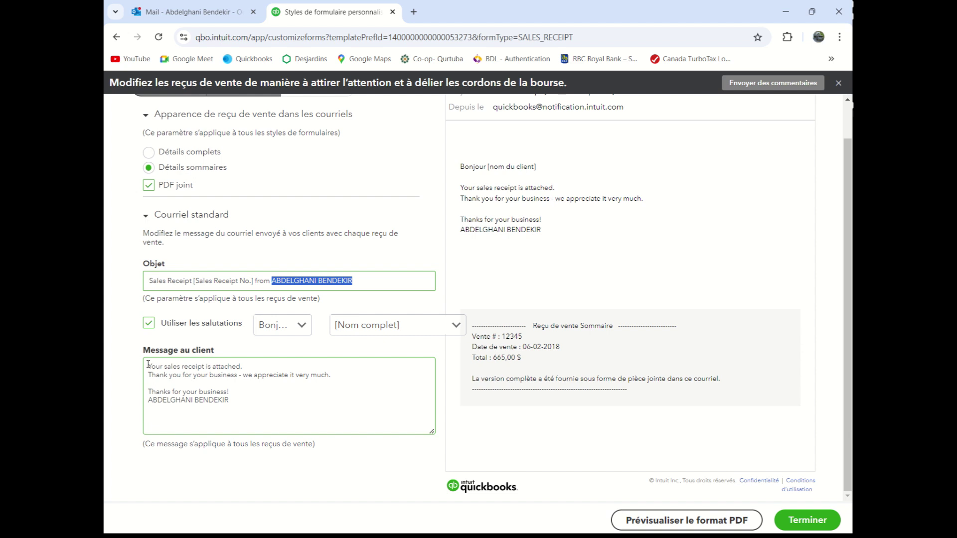
# - Examine the standard email's message to the customer, including its thank-you text, closing line and company name signature
pyautogui.moveTo(148, 365); pyautogui.dragTo(336, 382)
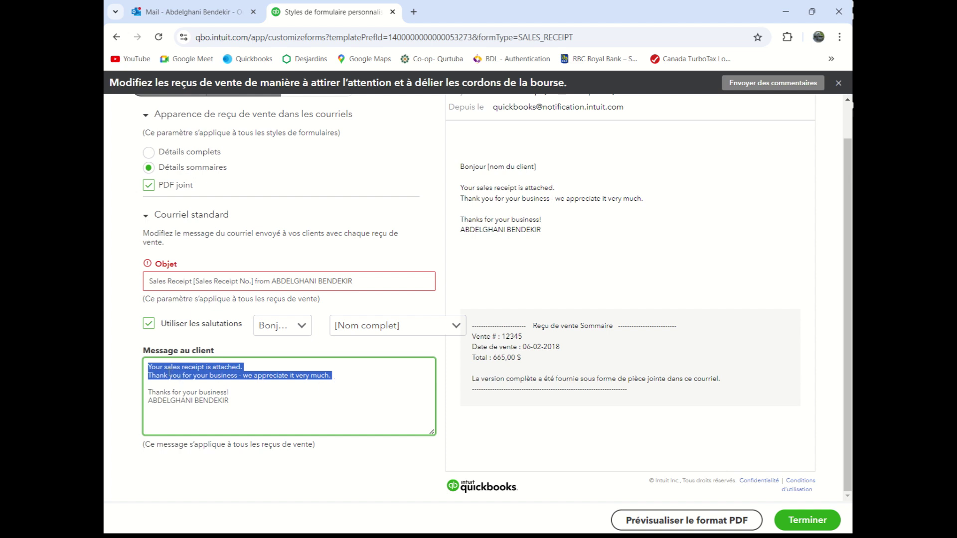
pyautogui.click(170, 372)
pyautogui.moveTo(148, 366); pyautogui.dragTo(330, 376)
pyautogui.moveTo(156, 392); pyautogui.dragTo(227, 404)
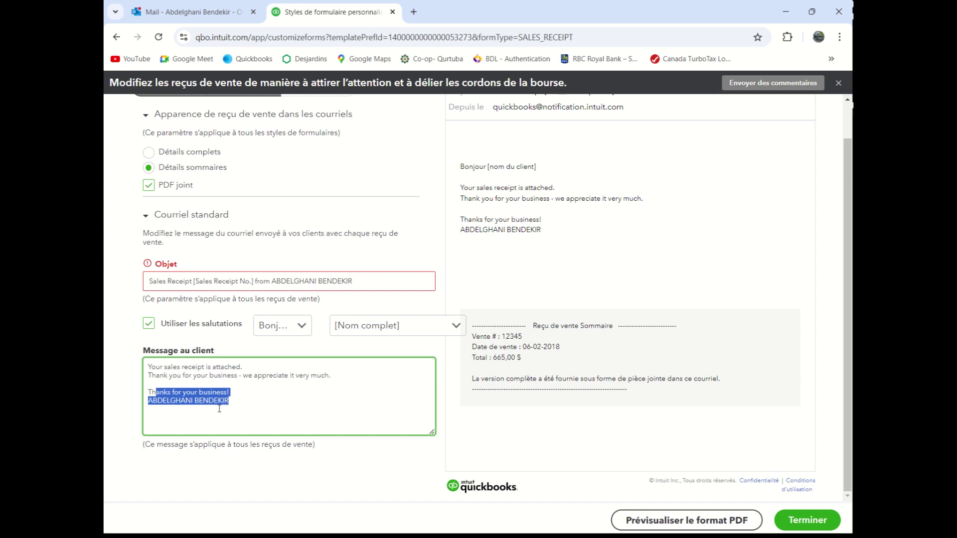
pyautogui.click(164, 400)
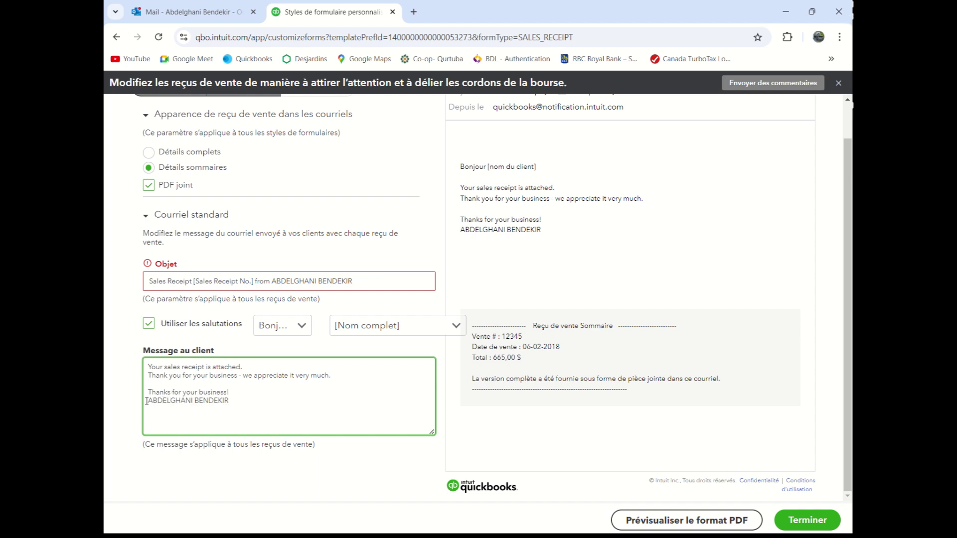
pyautogui.moveTo(148, 400); pyautogui.dragTo(242, 400)
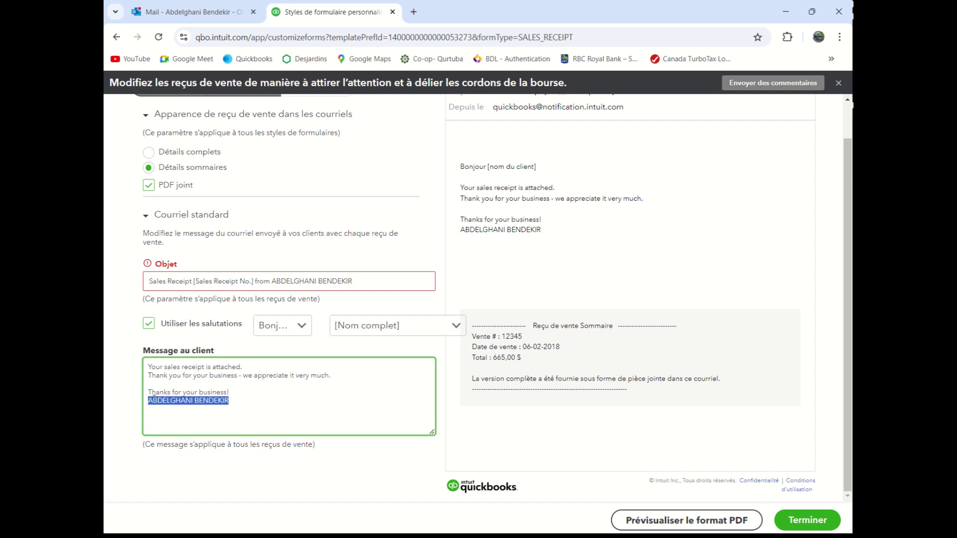
pyautogui.click(150, 400)
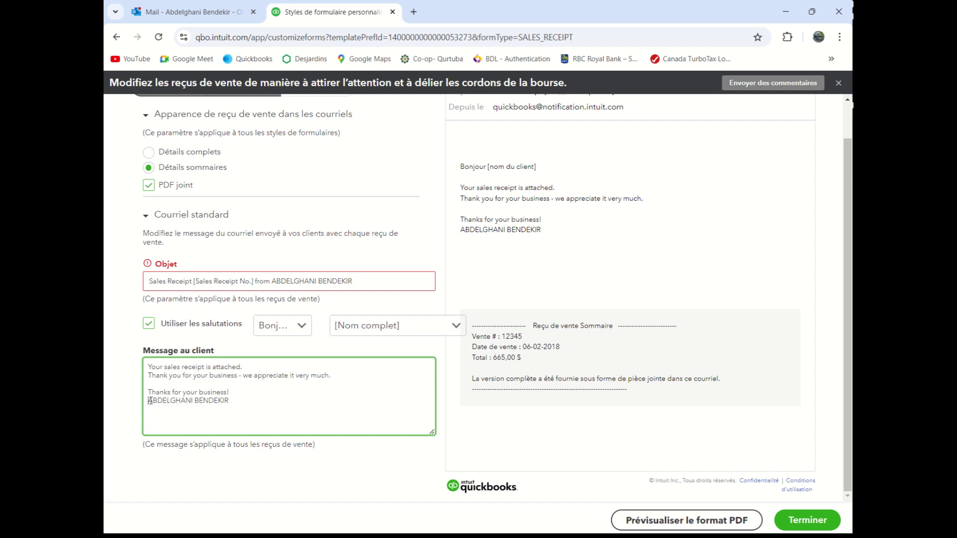
pyautogui.moveTo(148, 400); pyautogui.dragTo(240, 401)
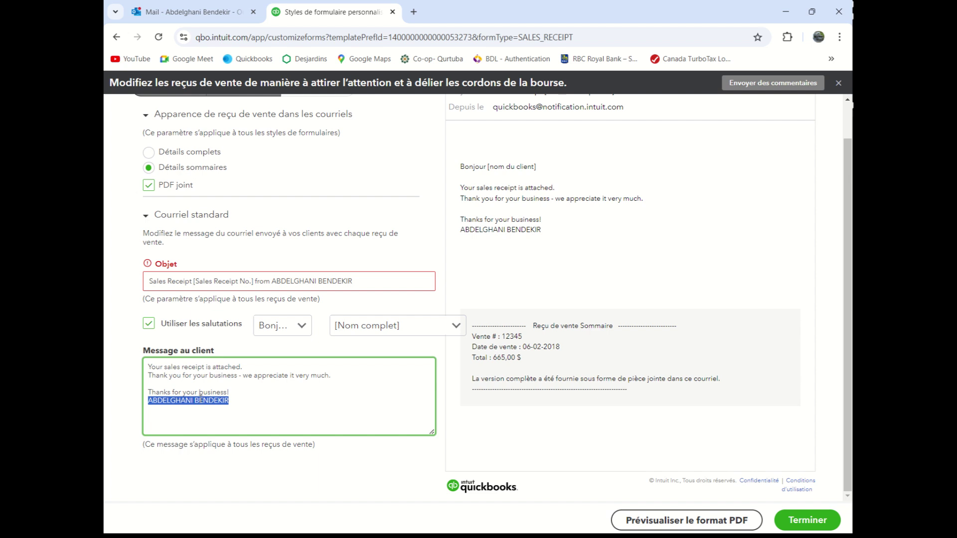
pyautogui.scroll(1, 200, 394)
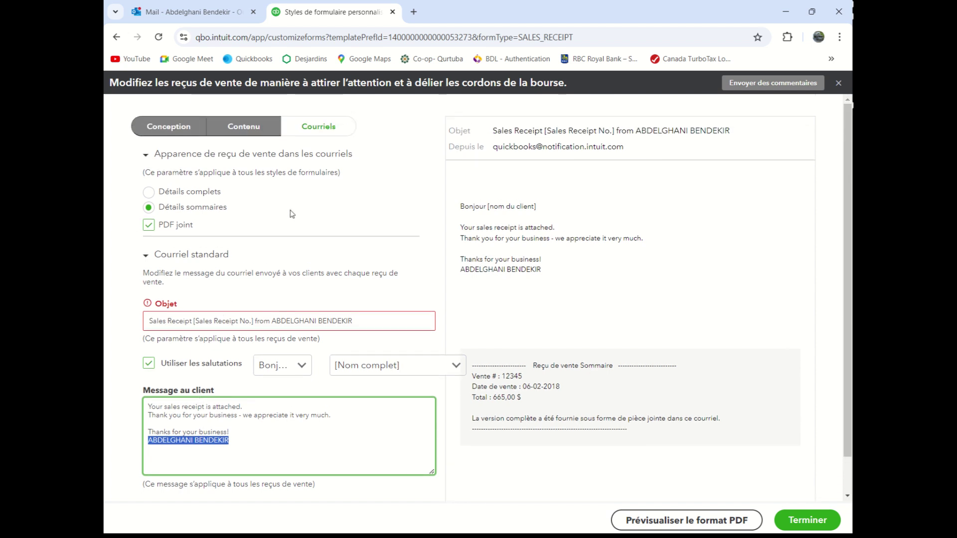
# - Return to the receipt's design settings, review the preview and try to save the customized sales receipt style
pyautogui.click(167, 130)
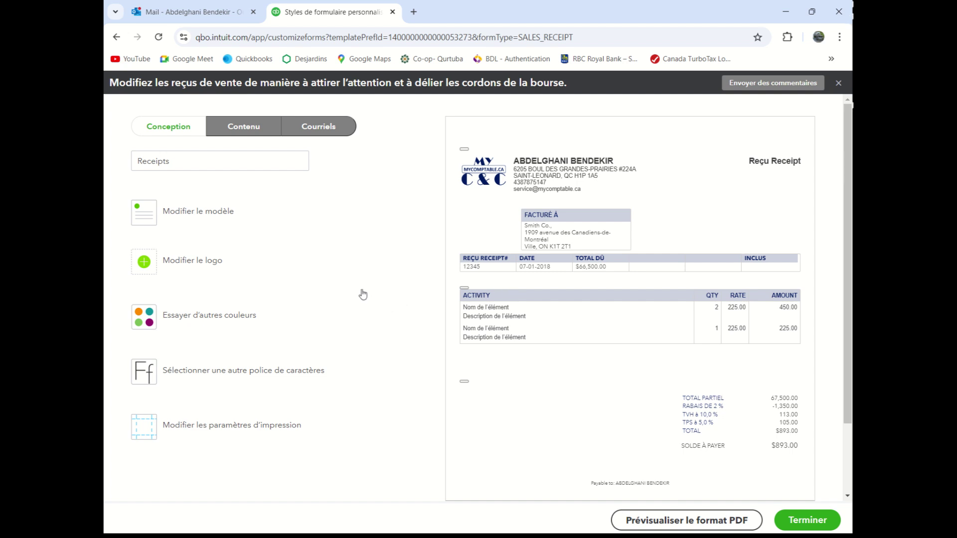
pyautogui.scroll(-2, 363, 294)
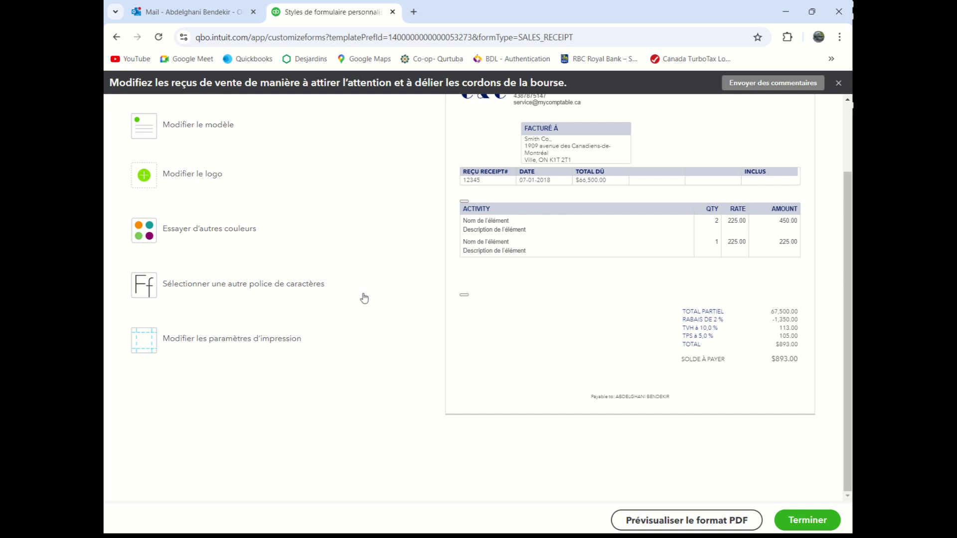
pyautogui.scroll(2, 364, 298)
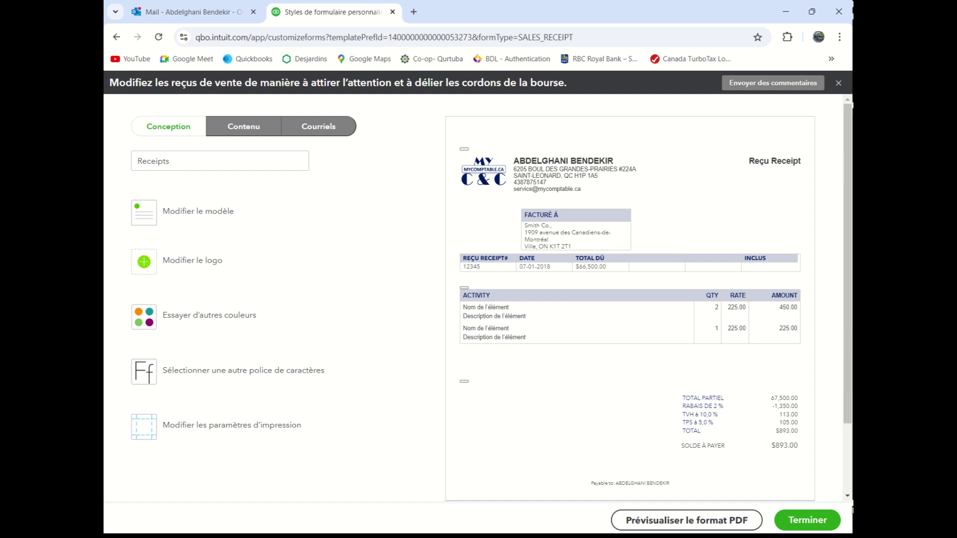
pyautogui.scroll(-2, 764, 455)
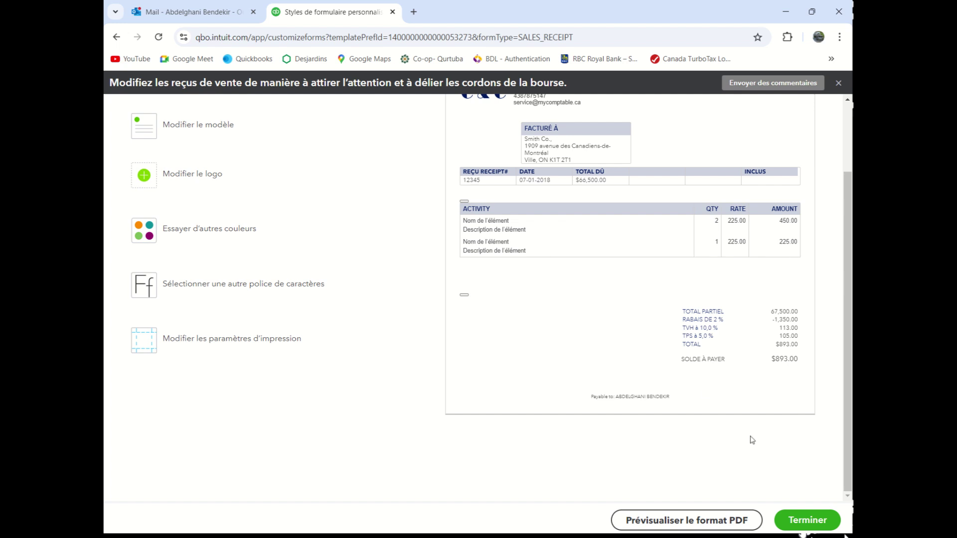
pyautogui.click(805, 519)
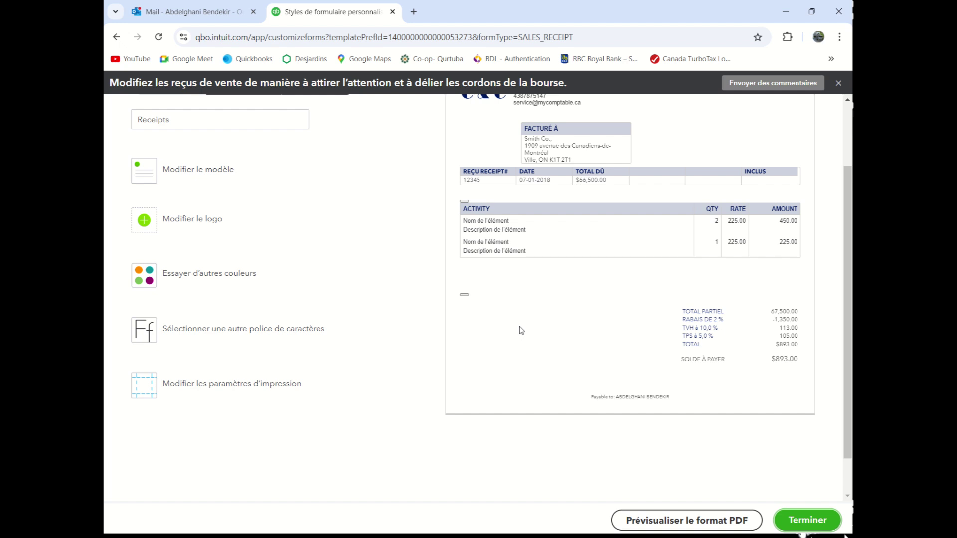
pyautogui.scroll(2, 523, 332)
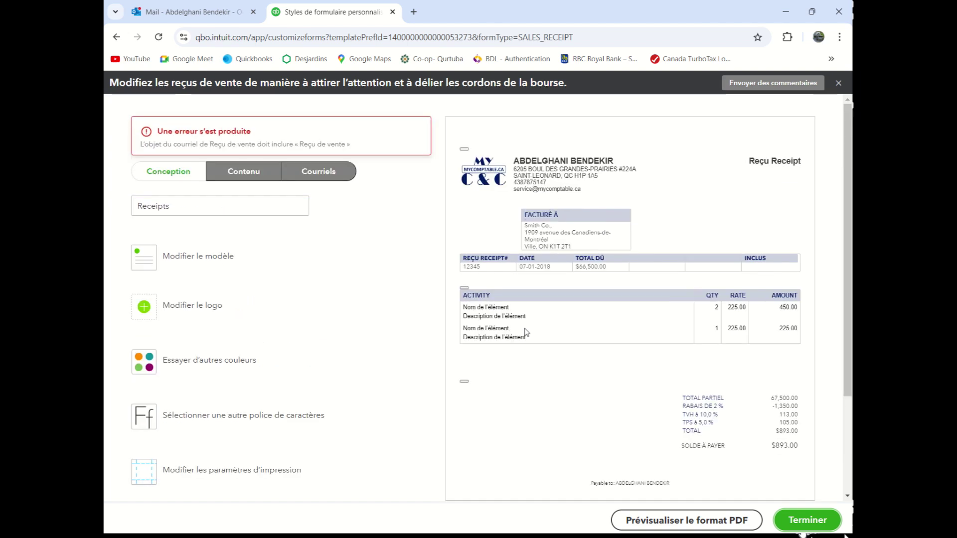
pyautogui.scroll(-2, 525, 331)
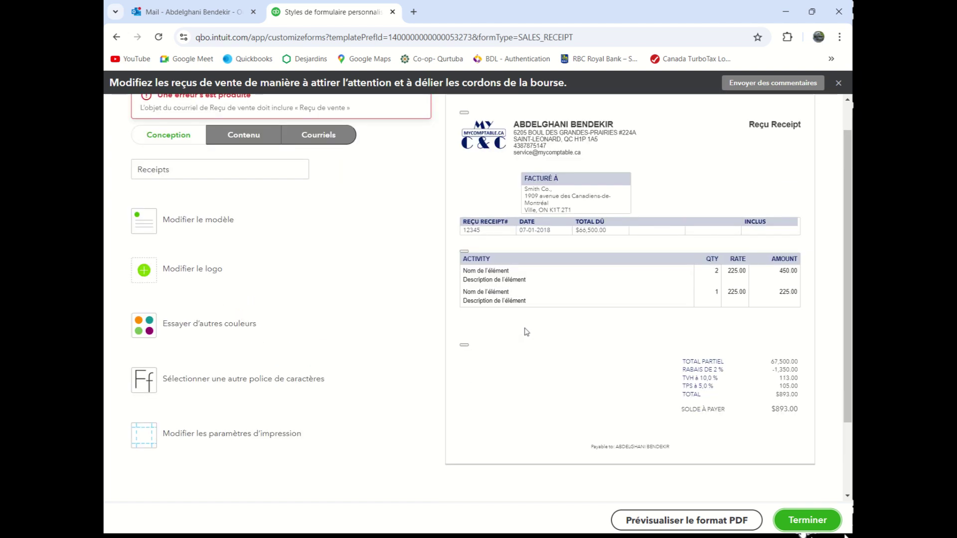